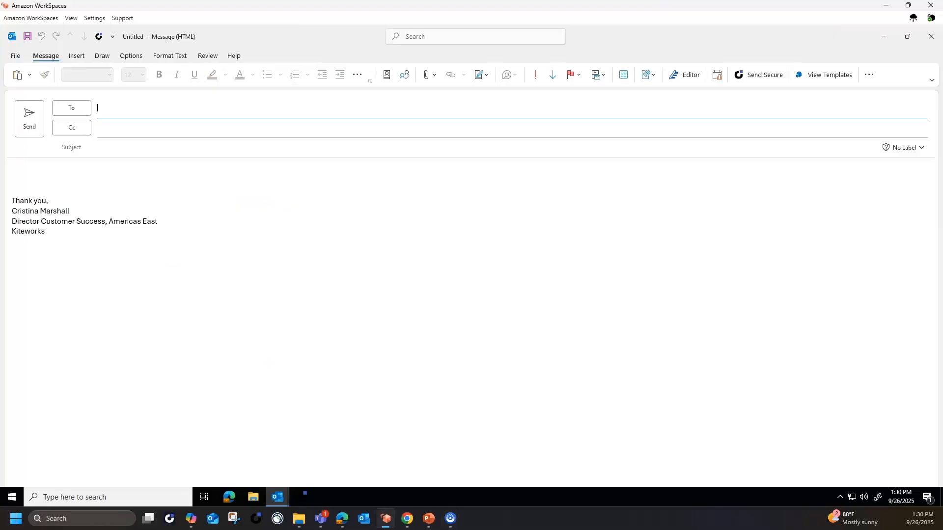
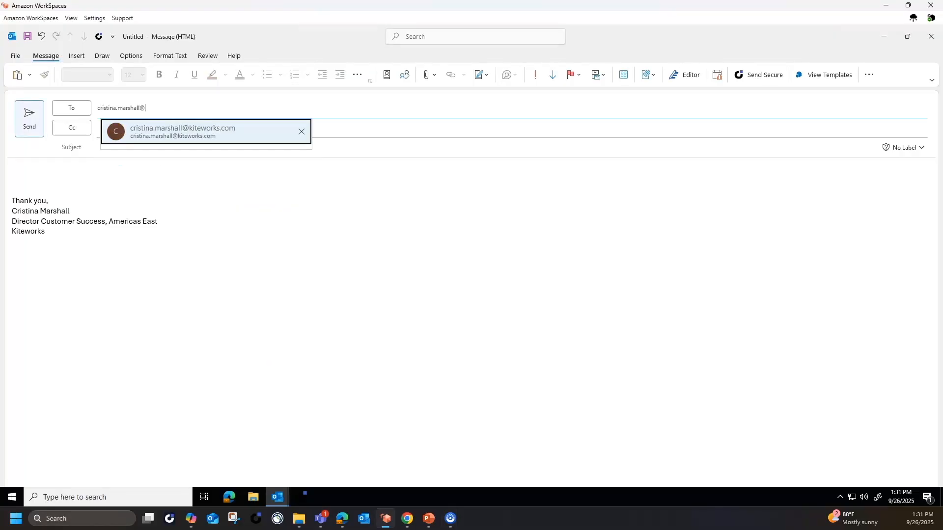
# Address the message to the contact with subject 'Project Files', a greeting, and 'Here are the files discussed.'.
pyautogui.press('Return')
pyautogui.press('Tab')
pyautogui.press('Tab')
pyautogui.write('Project Files')
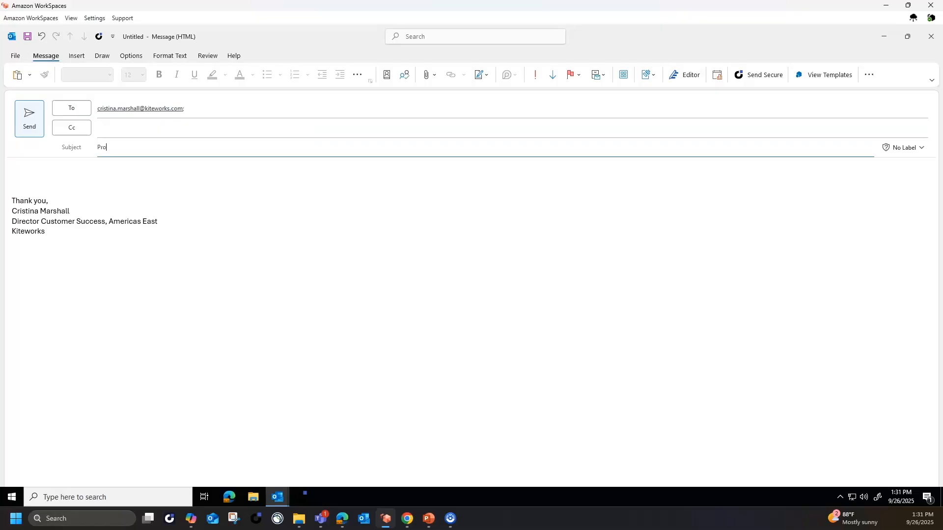
pyautogui.press('Tab')
pyautogui.write('Hi Cristina,')
pyautogui.press('Return')
pyautogui.write('Here are the files discussed.')
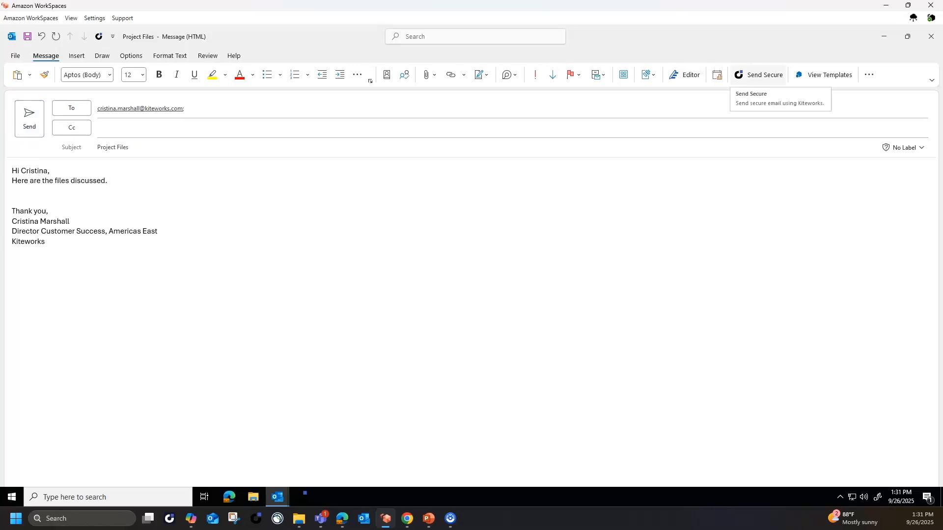
# Open the Kiteworks Send Secure panel and switch on 'Protect message body'.
pyautogui.click(758, 75)
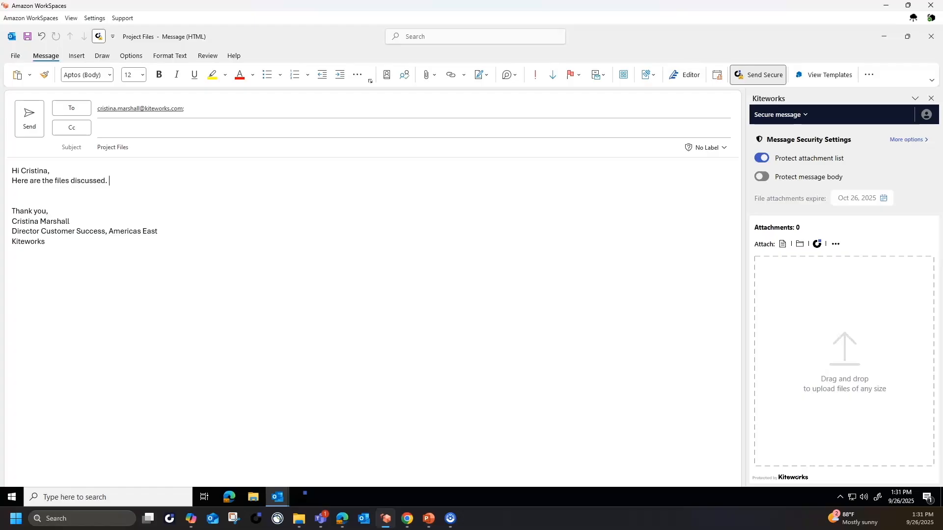
pyautogui.click(762, 177)
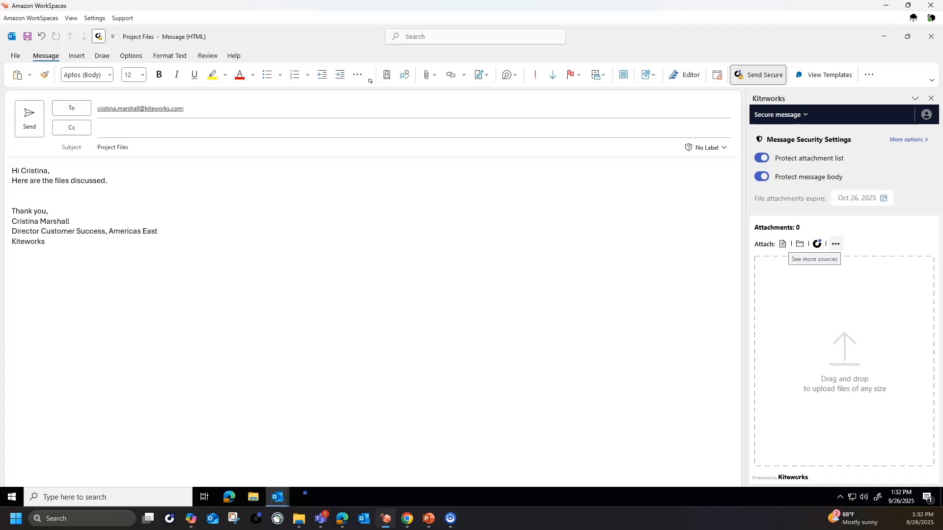
pyautogui.click(835, 244)
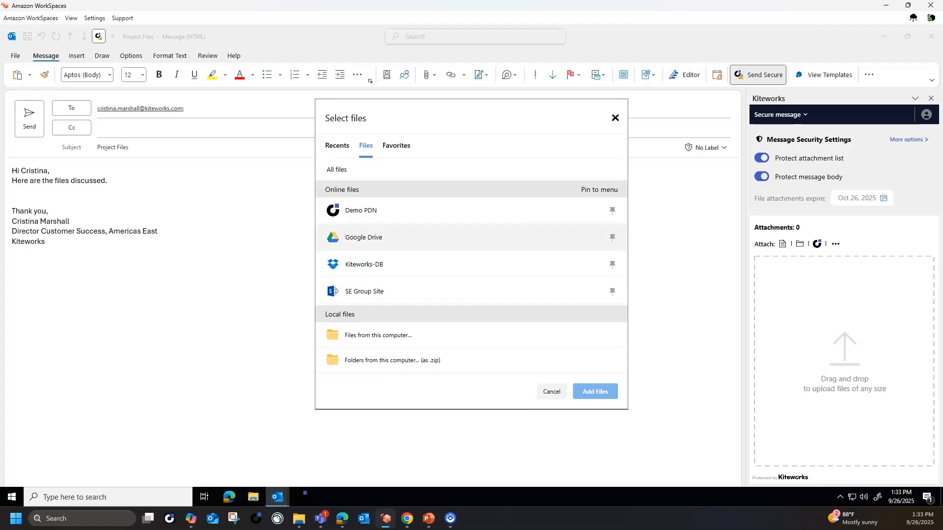
# Attach Calendar.docx, Case 1.docx and Contract.pdf from Demo PDN's My Folder.
pyautogui.click(360, 210)
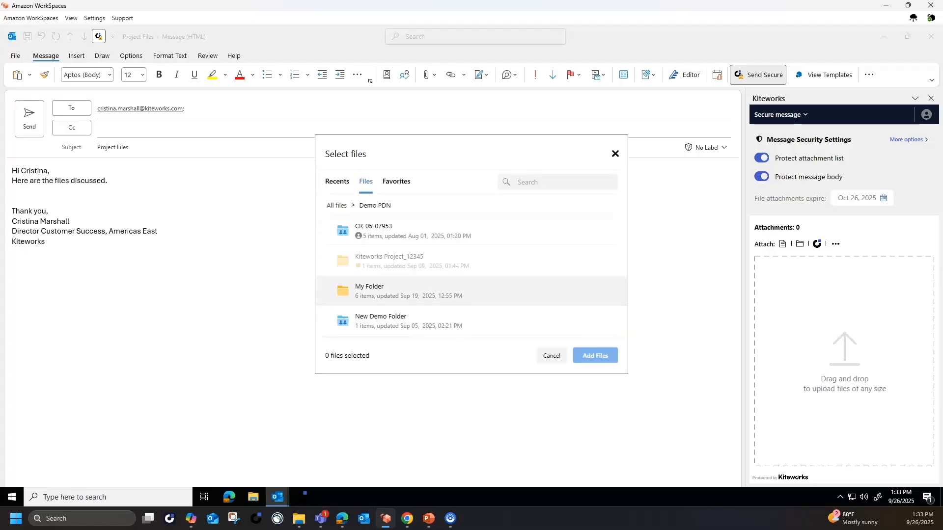
pyautogui.click(369, 289)
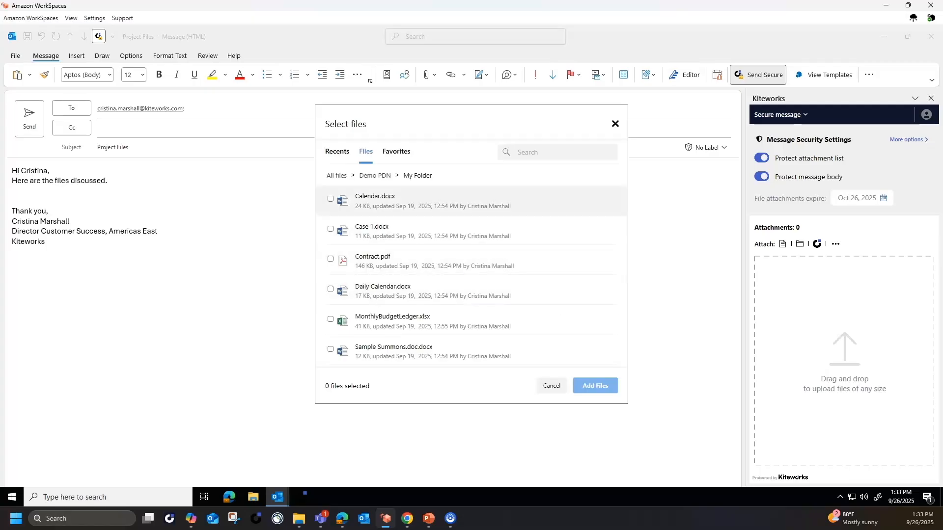
pyautogui.click(329, 198)
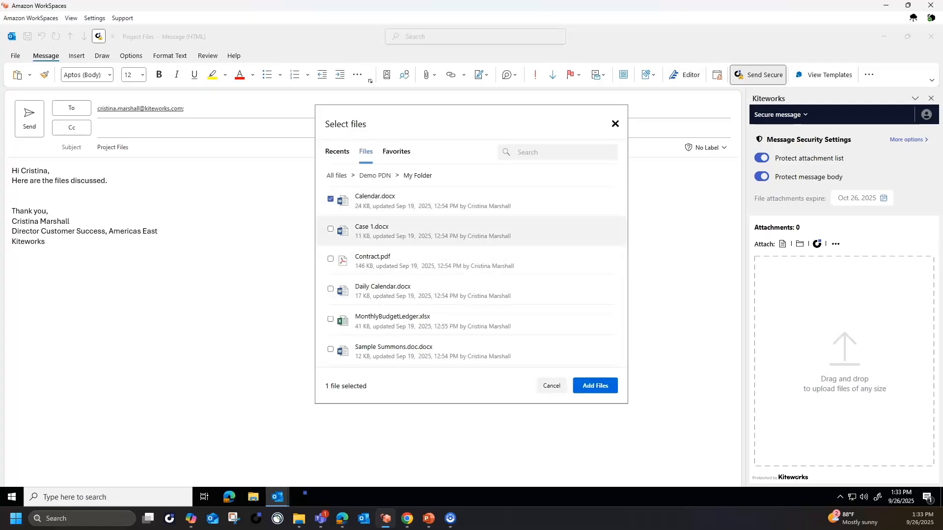
pyautogui.click(330, 229)
pyautogui.click(330, 259)
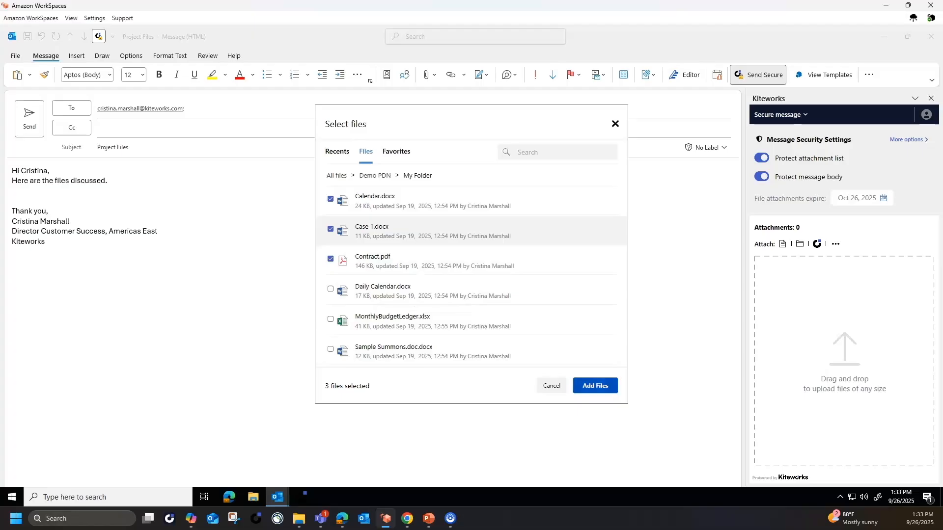
pyautogui.click(595, 385)
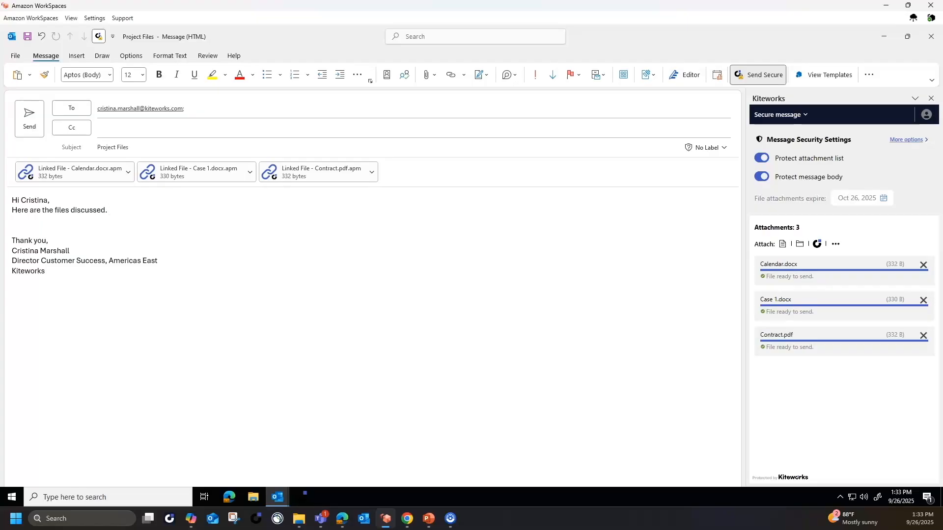
# Expand 'More options' under the Kiteworks Message Security Settings.
pyautogui.click(906, 139)
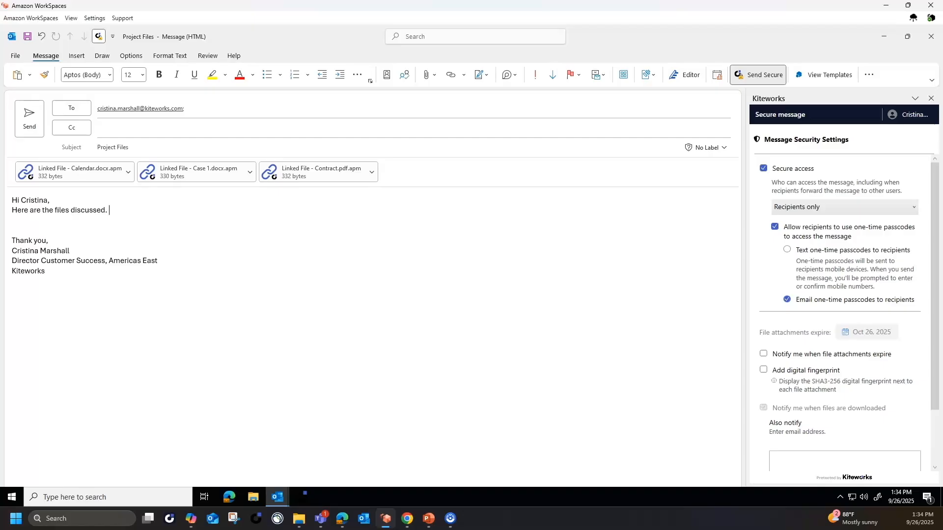
# Save the Kiteworks security settings with 'Email one-time passcodes to recipients' kept on.
pyautogui.scroll(-1, 849, 314)
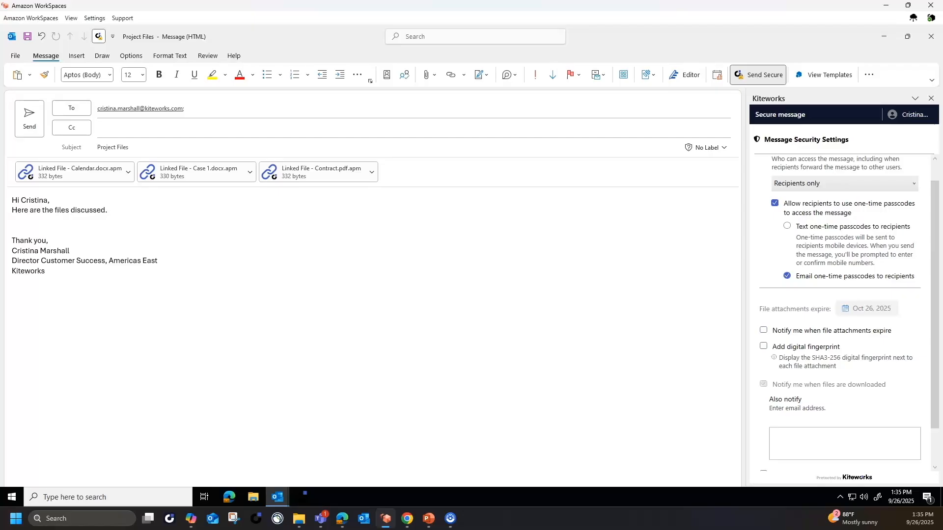
pyautogui.scroll(-1, 849, 313)
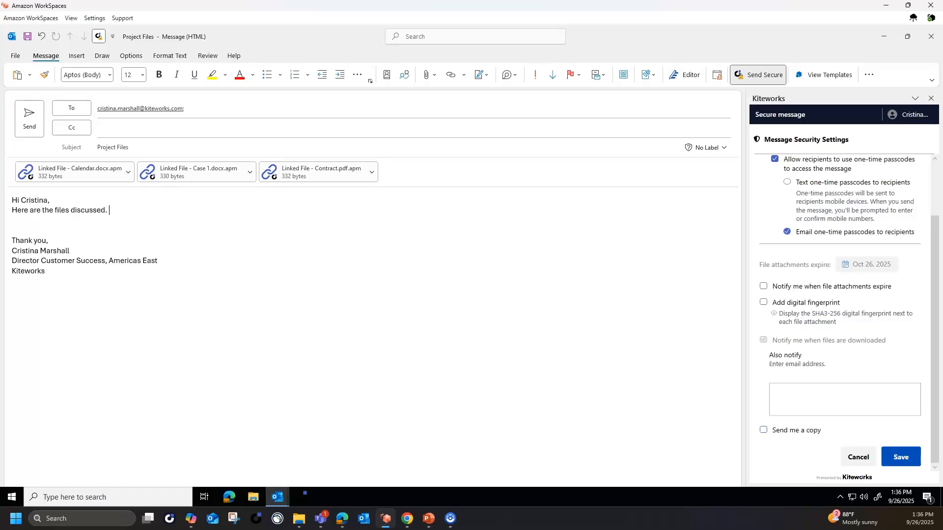
pyautogui.click(900, 457)
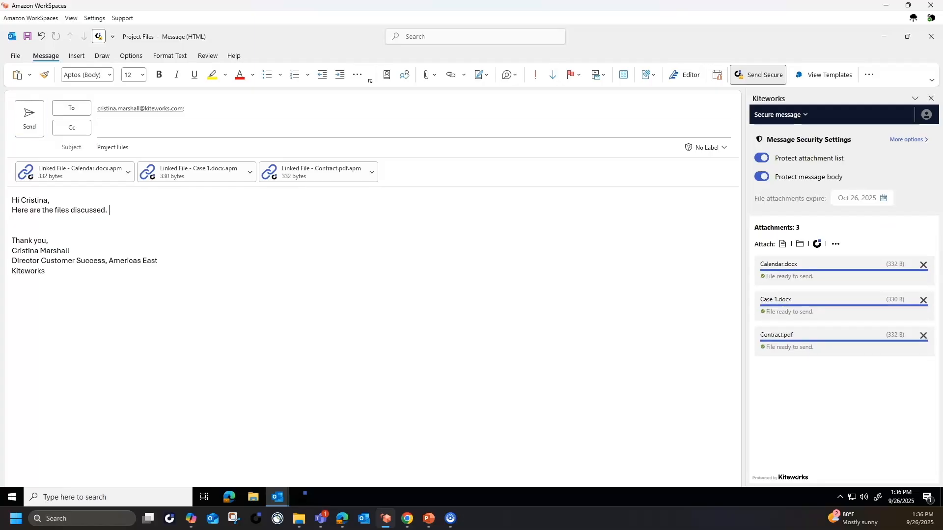
# Send the secure 'Project Files' email with its three attachments.
pyautogui.click(29, 118)
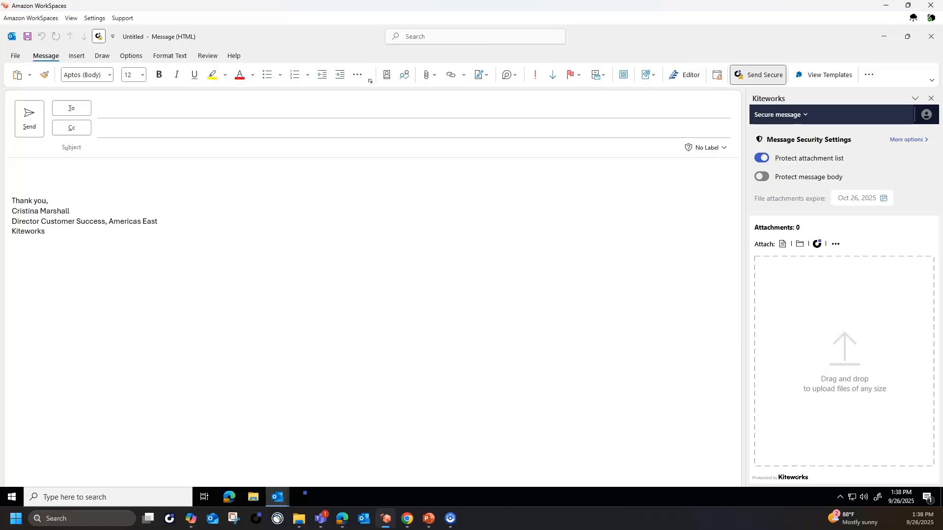
# Switch Kiteworks to 'Request files to inbox', address the colleague, and enter subject 'Please send files requested'.
pyautogui.click(780, 114)
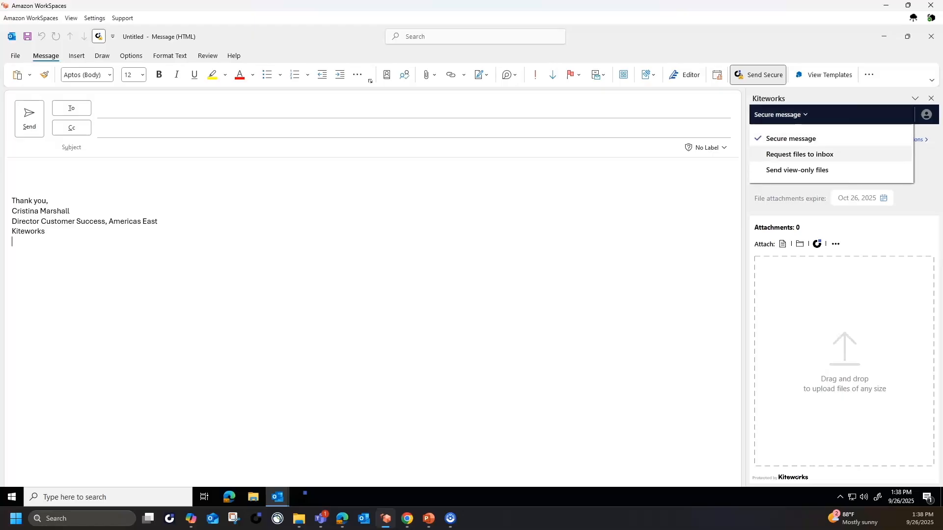
pyautogui.click(799, 154)
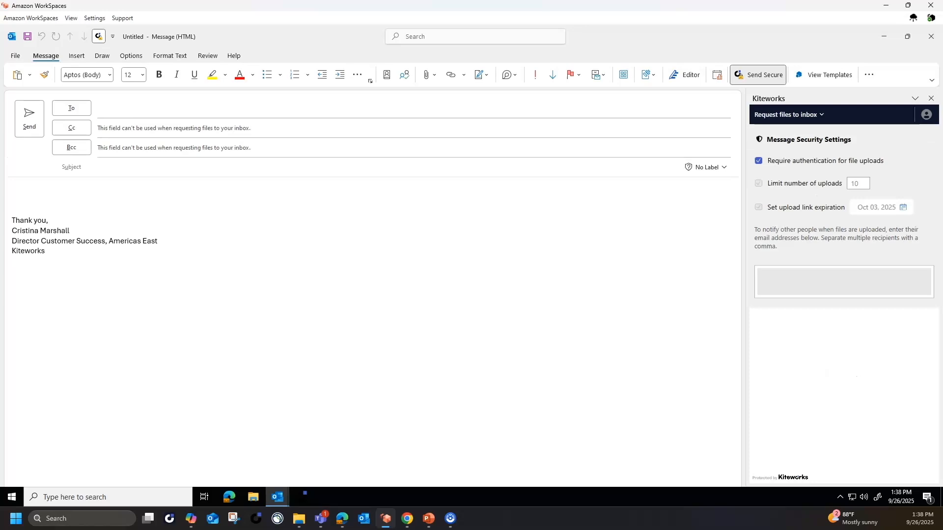
pyautogui.click(147, 108)
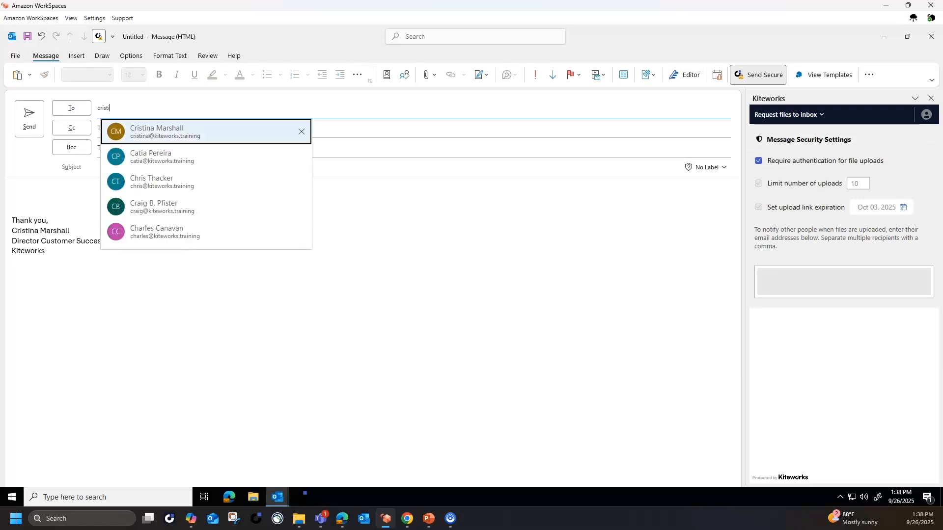
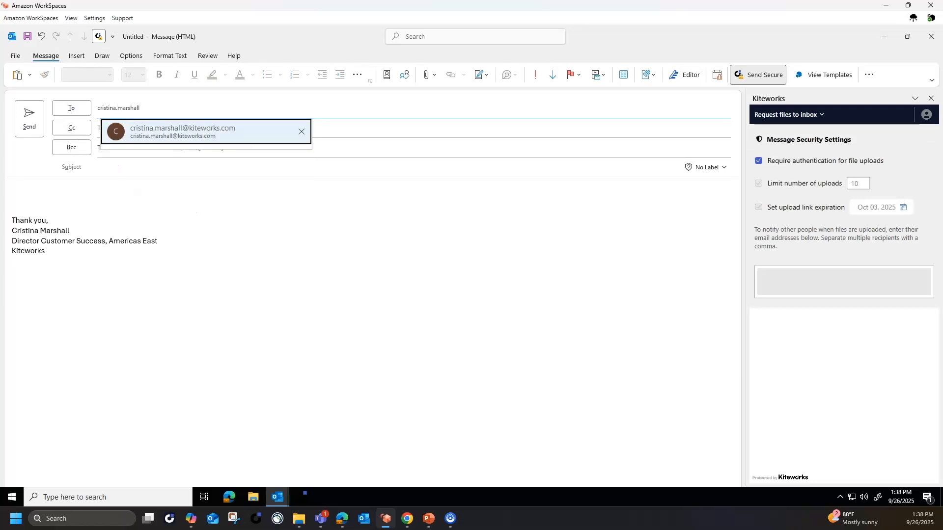
pyautogui.press('Return')
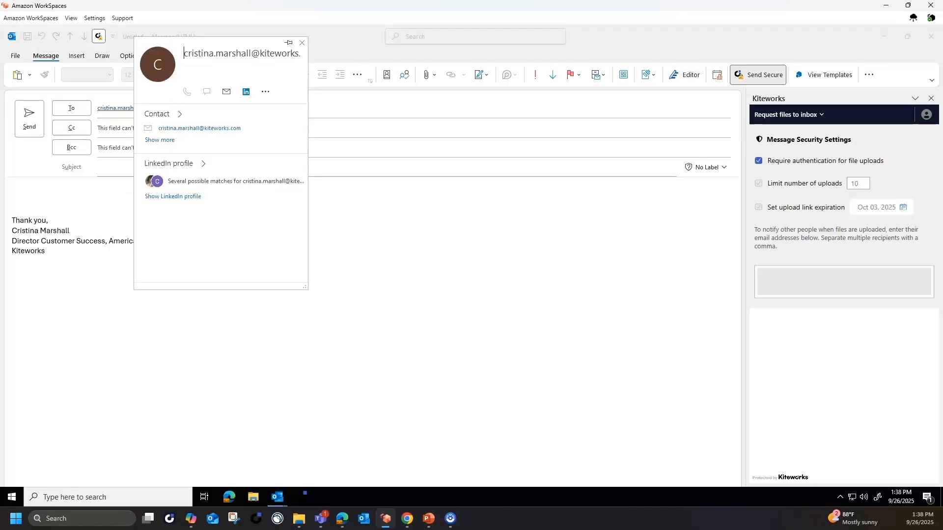
pyautogui.click(115, 167)
pyautogui.write('Pl')
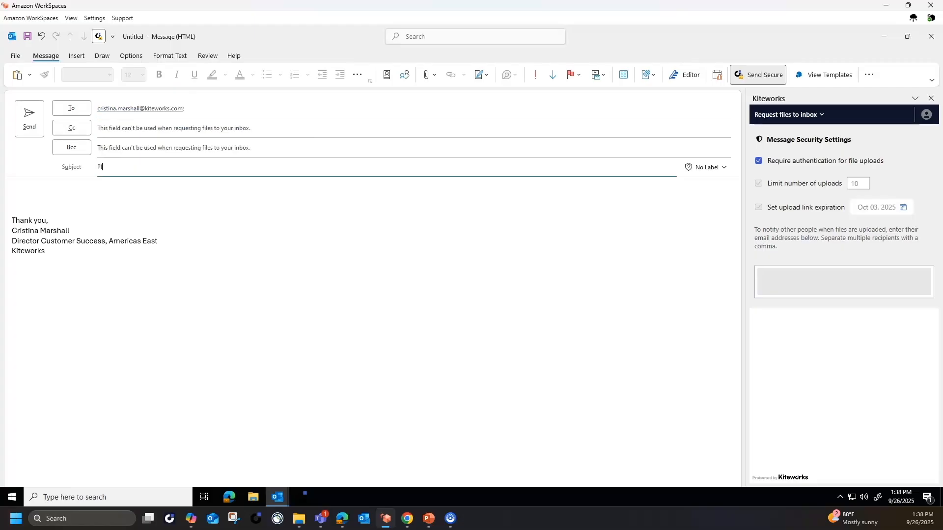
pyautogui.write('ease send files requested')
pyautogui.press('Tab')
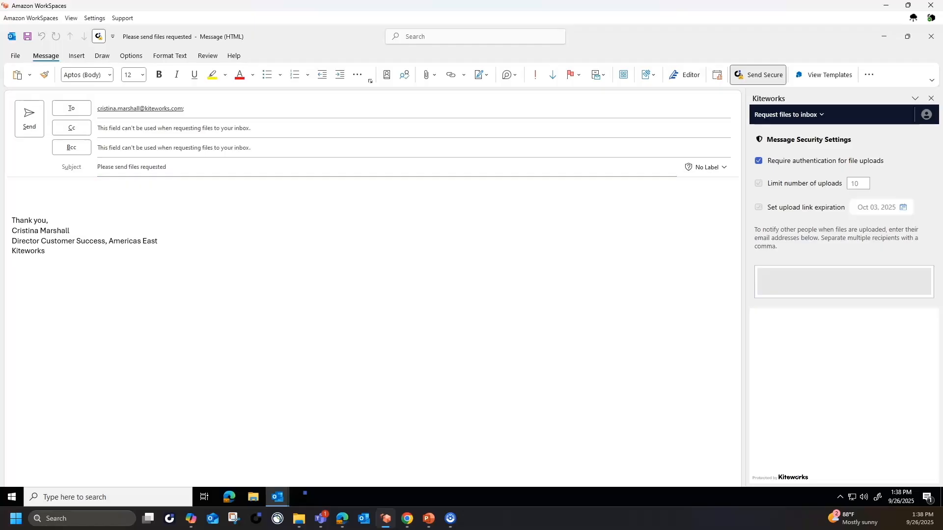
# Write 'Please send me the files discussed.' in the body and send the request.
pyautogui.write('Please send me the files discussed.')
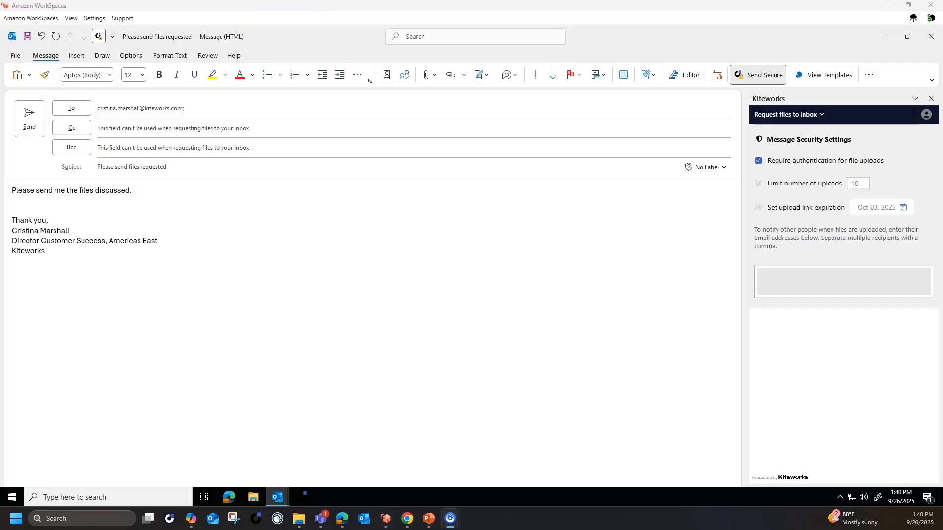
pyautogui.click(29, 118)
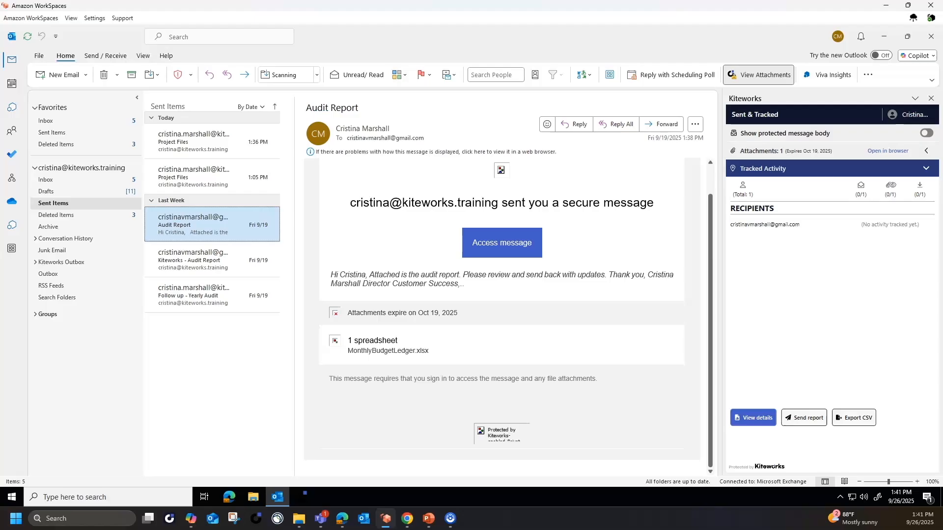
# Show the Audit Report's protected message body and expand its Attachments list.
pyautogui.click(927, 133)
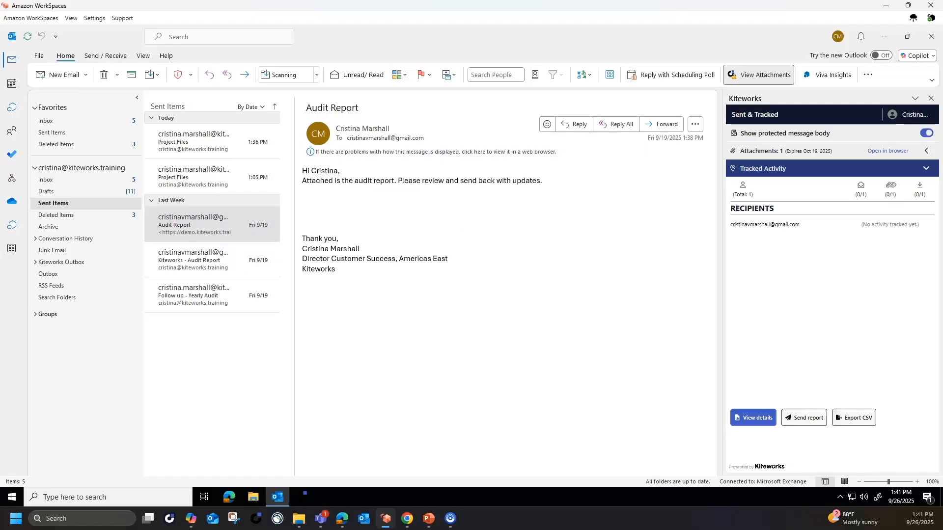
pyautogui.click(926, 151)
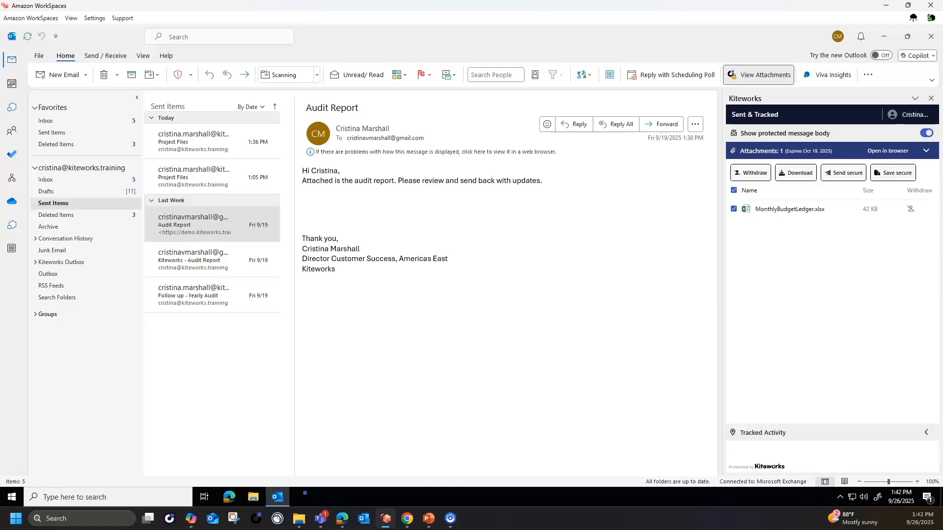
# Expand Tracked Activity to show the Audit Report recipient has no opens or downloads yet.
pyautogui.click(926, 432)
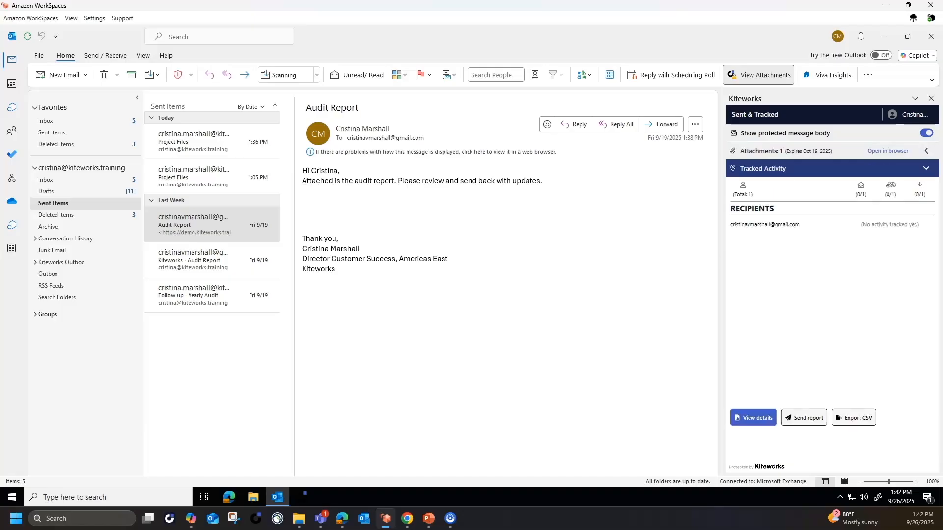